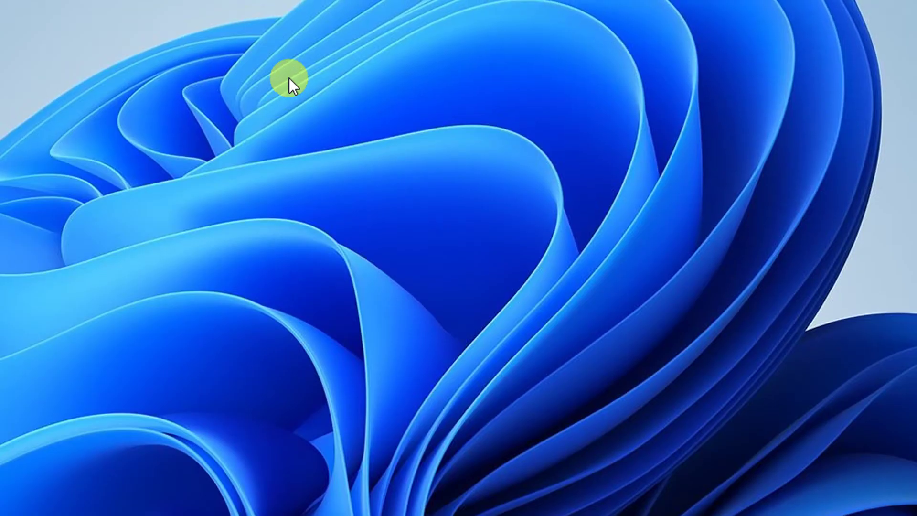
Step: Switch the desktop icons to the large size
{"action": "right_click", "coordinate": [288, 78]}
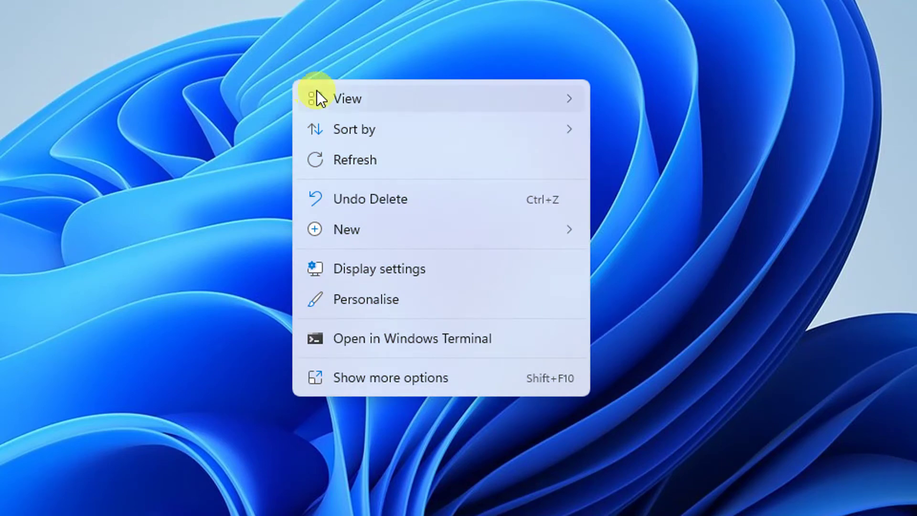
{"action": "mouse_move", "coordinate": [360, 95]}
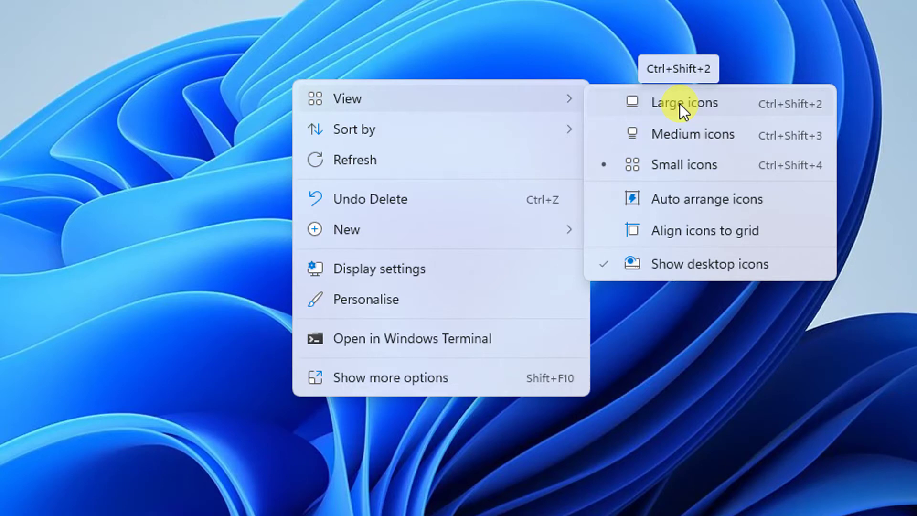
{"action": "left_click", "coordinate": [680, 104]}
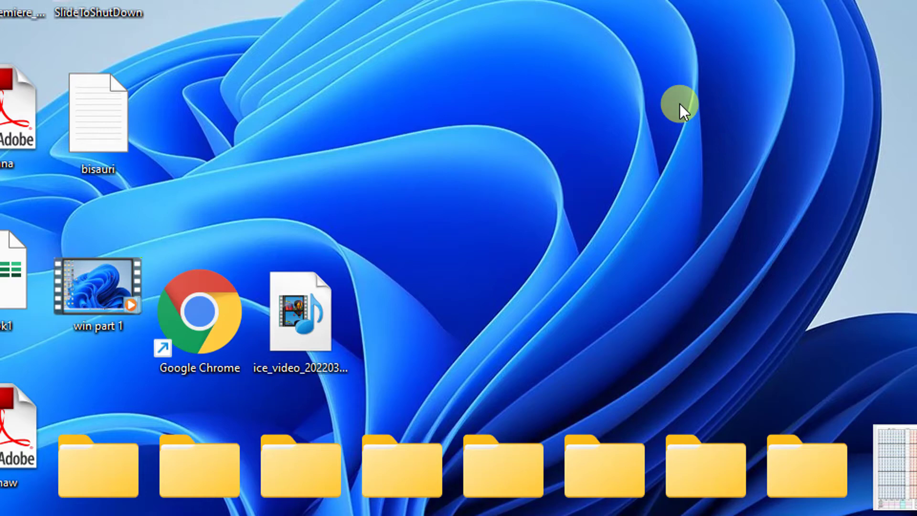
Step: Set the desktop icons to the small size
{"action": "right_click", "coordinate": [680, 104]}
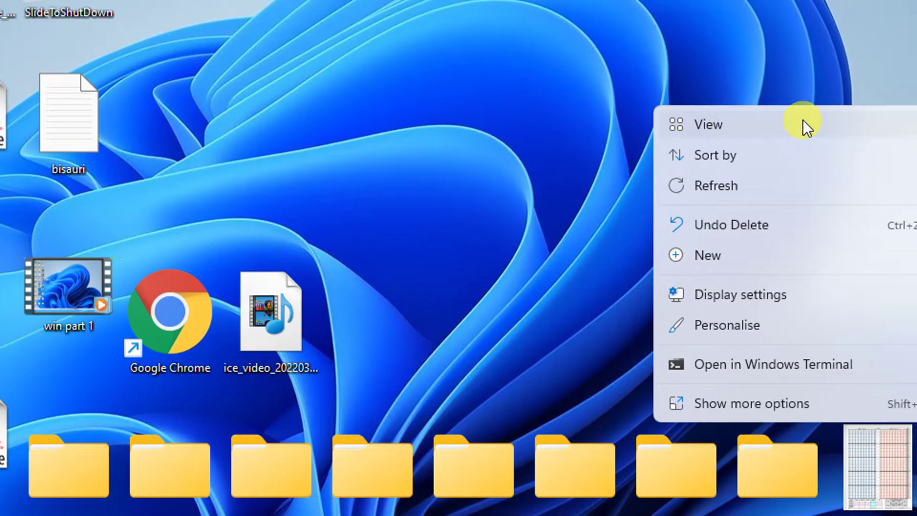
{"action": "left_click", "coordinate": [764, 124]}
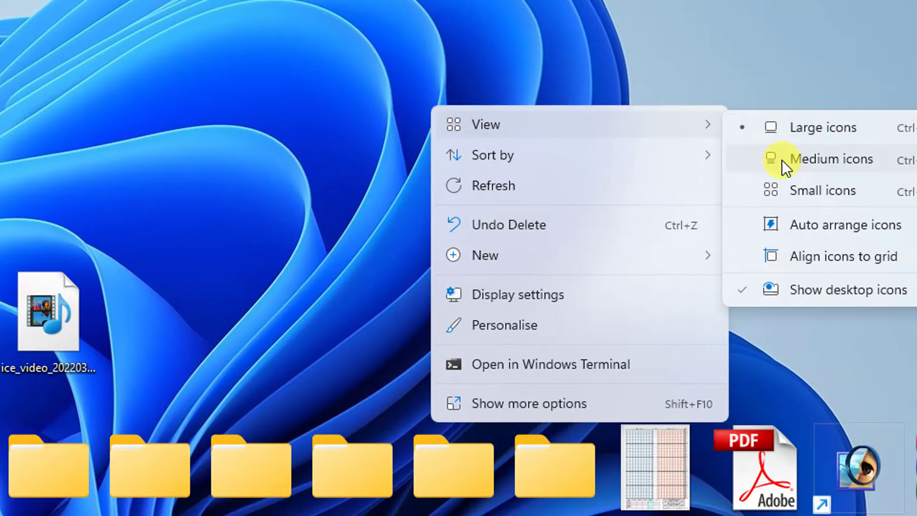
{"action": "left_click", "coordinate": [778, 187]}
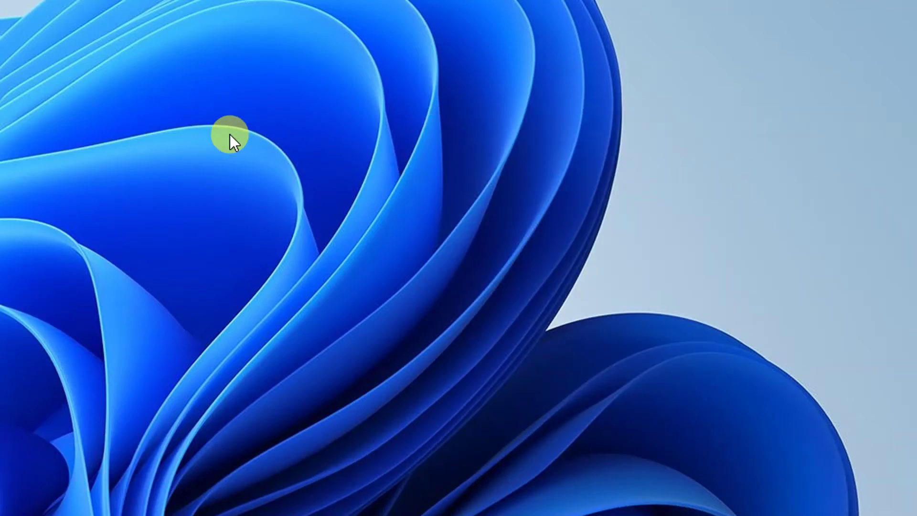
Step: Move the shiv folder out of the icon columns to an empty area of the desktop and deselect it
{"action": "right_click", "coordinate": [199, 101]}
{"action": "mouse_move", "coordinate": [283, 119]}
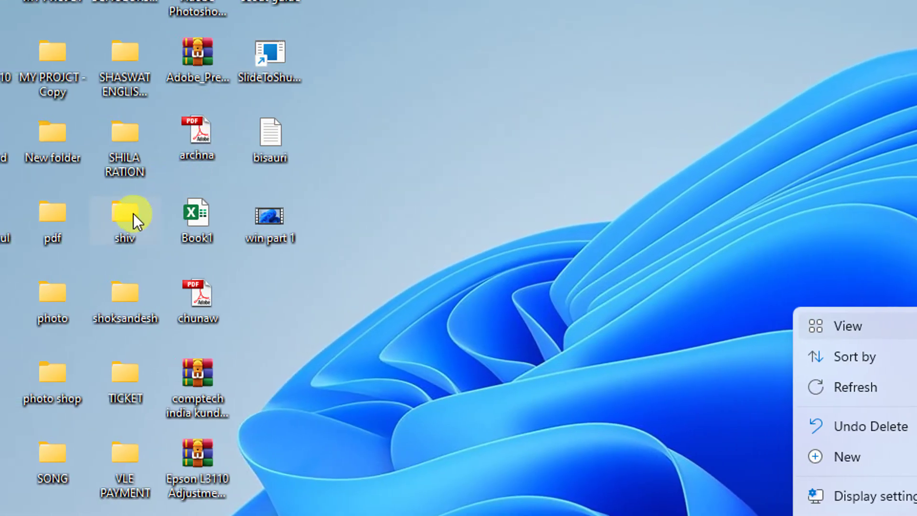
{"action": "left_click_drag", "start_coordinate": [137, 212], "coordinate": [600, 205]}
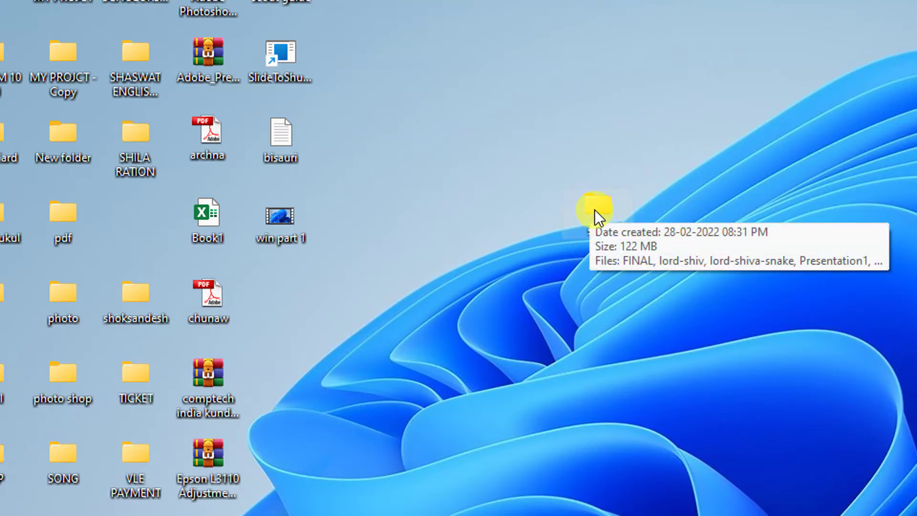
{"action": "left_click", "coordinate": [704, 144]}
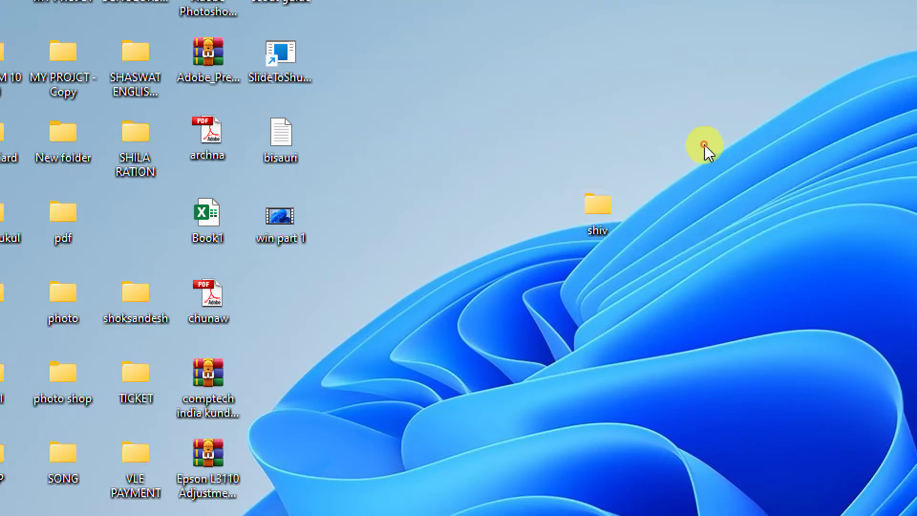
Step: Turn on automatic arrangement of the desktop icons
{"action": "right_click", "coordinate": [704, 144]}
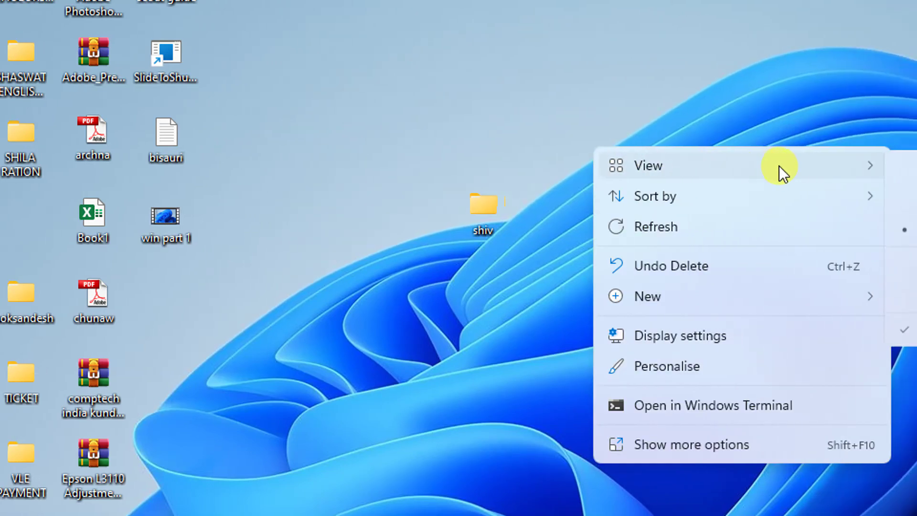
{"action": "mouse_move", "coordinate": [897, 166]}
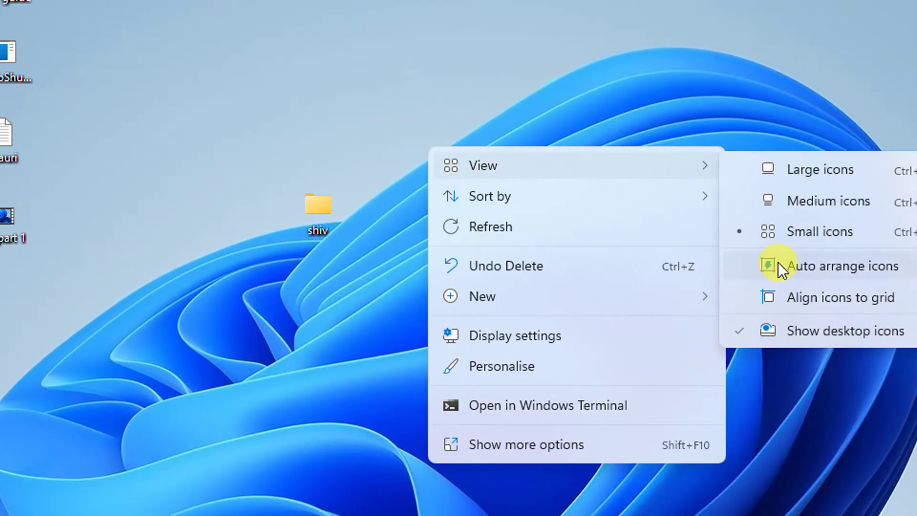
{"action": "left_click", "coordinate": [778, 263]}
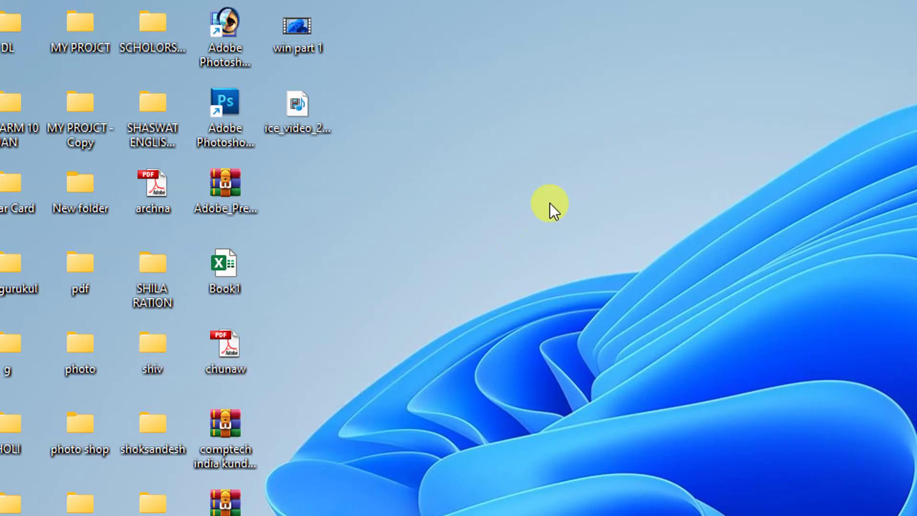
Step: Turn on grid alignment for the desktop icons and try to move the shiv folder to an empty area
{"action": "right_click", "coordinate": [530, 211]}
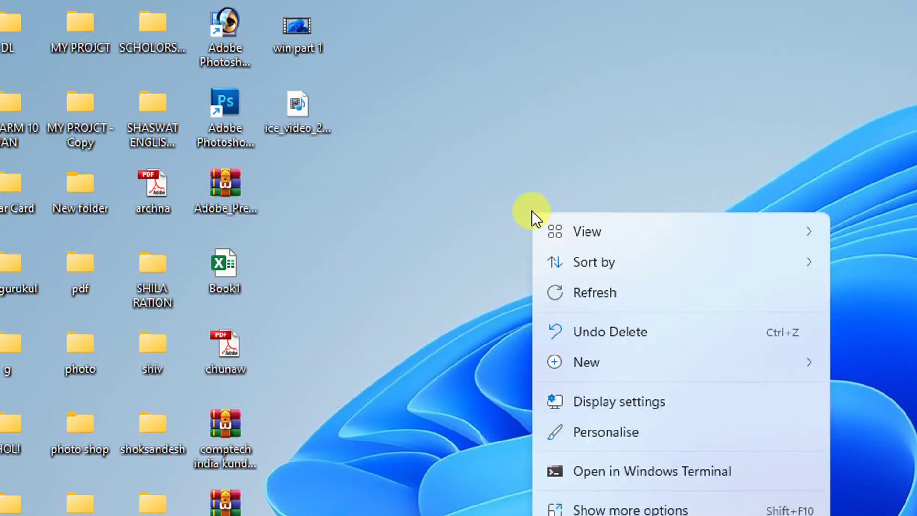
{"action": "mouse_move", "coordinate": [647, 228]}
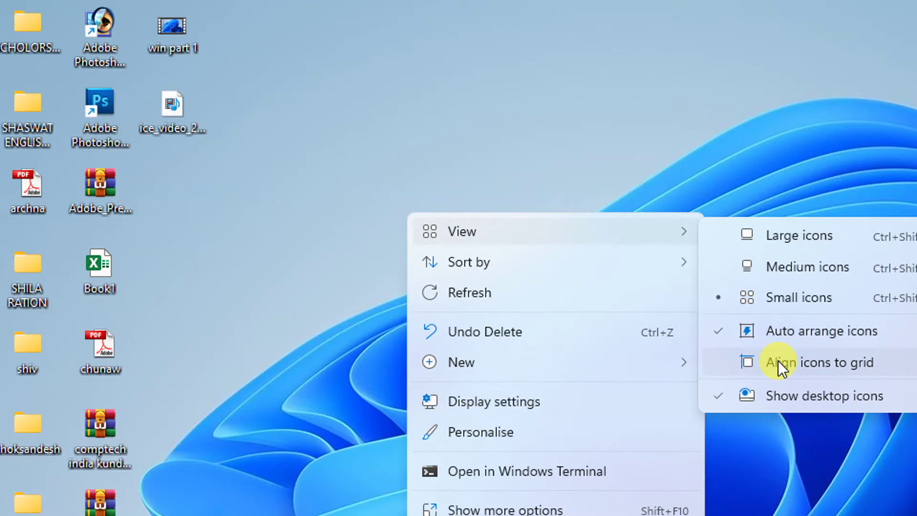
{"action": "left_click", "coordinate": [777, 362]}
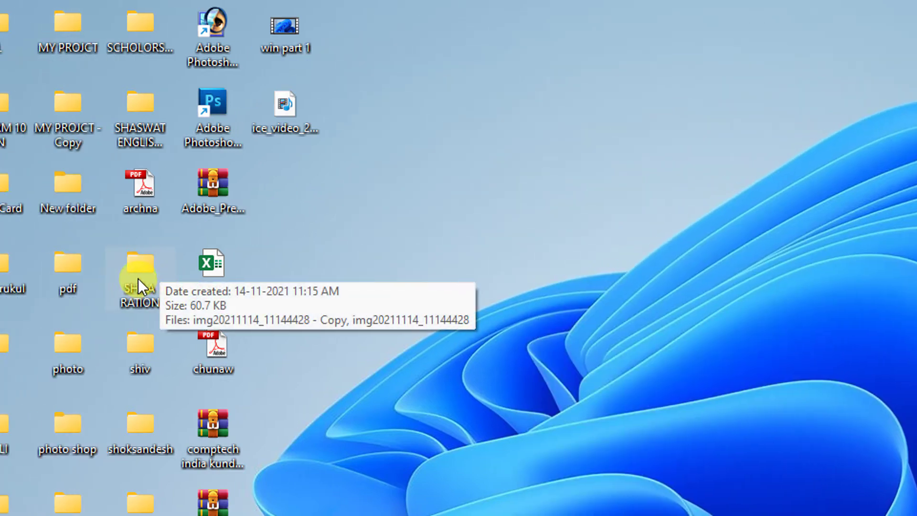
{"action": "left_click_drag", "start_coordinate": [139, 339], "coordinate": [612, 366]}
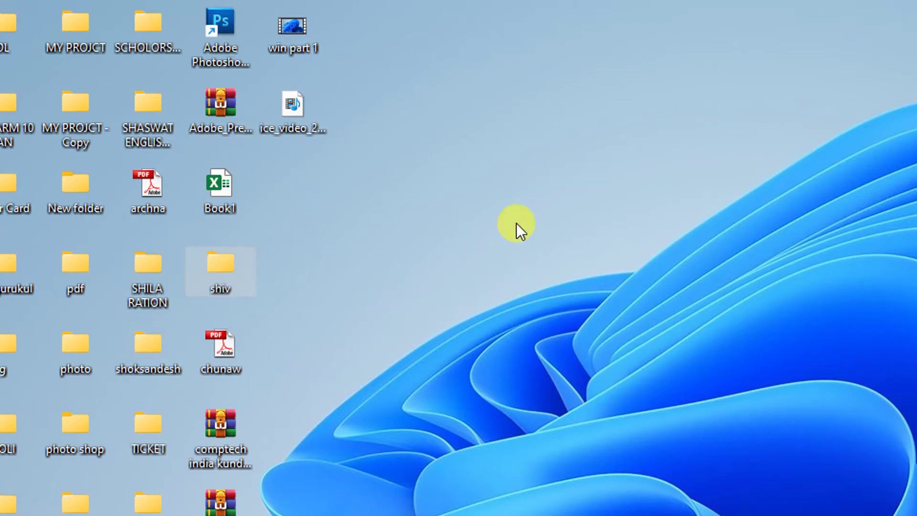
Step: Turn off automatic icon arrangement and move the pdf folder to an empty area of the desktop
{"action": "right_click", "coordinate": [498, 220]}
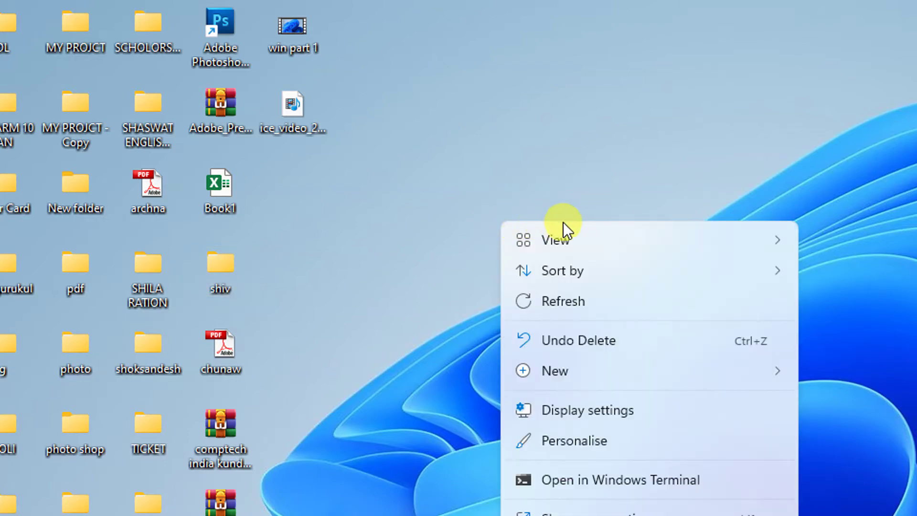
{"action": "left_click", "coordinate": [672, 245]}
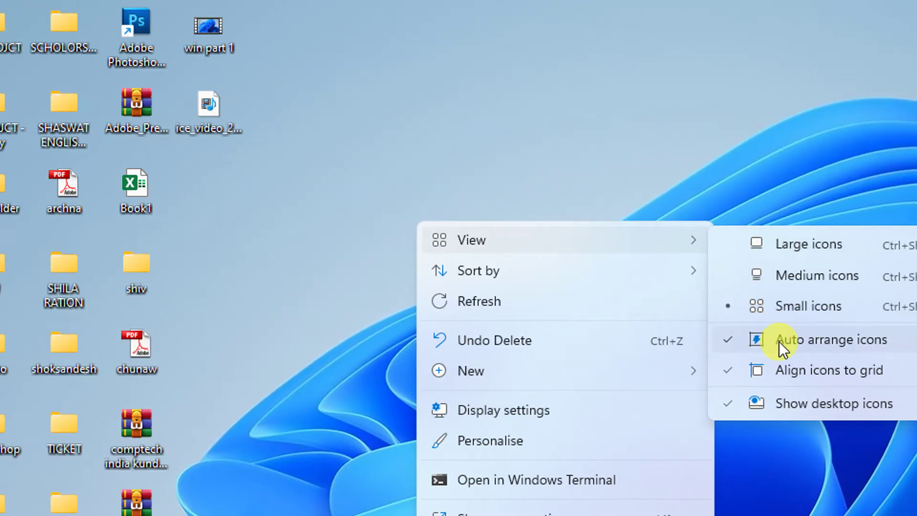
{"action": "left_click", "coordinate": [745, 340]}
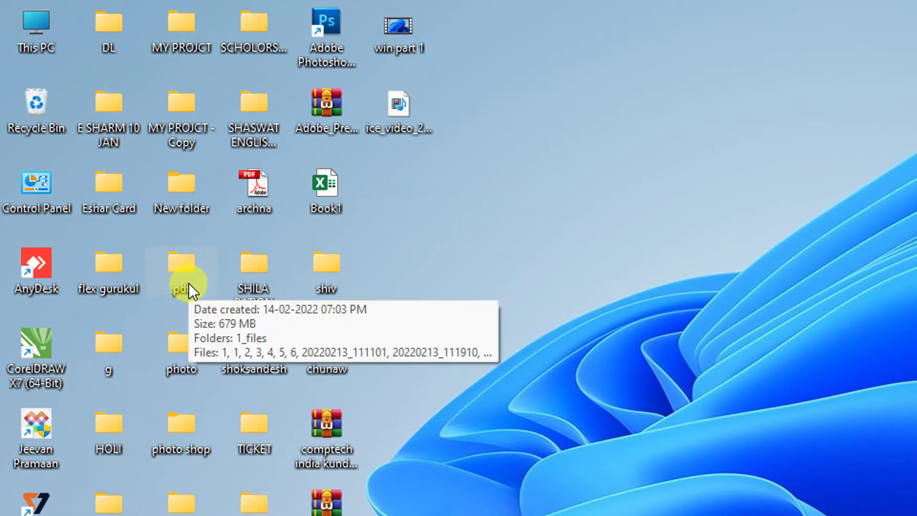
{"action": "left_click_drag", "start_coordinate": [180, 272], "coordinate": [653, 327]}
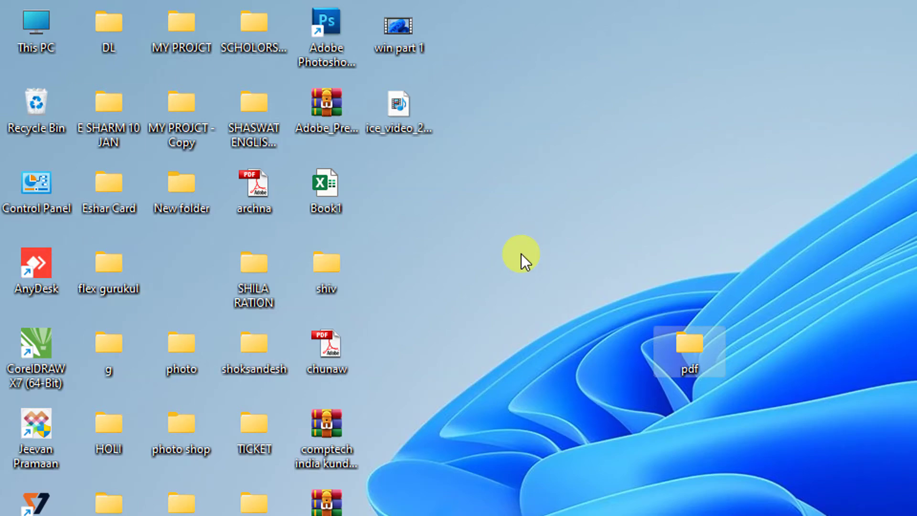
Step: Turn automatic icon arrangement back on so the pdf folder rejoins the icon columns
{"action": "right_click", "coordinate": [570, 230]}
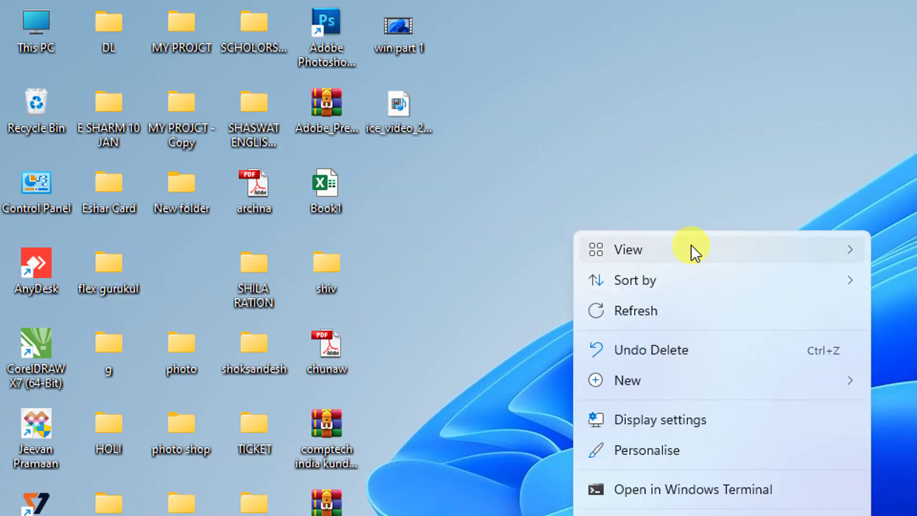
{"action": "mouse_move", "coordinate": [695, 251]}
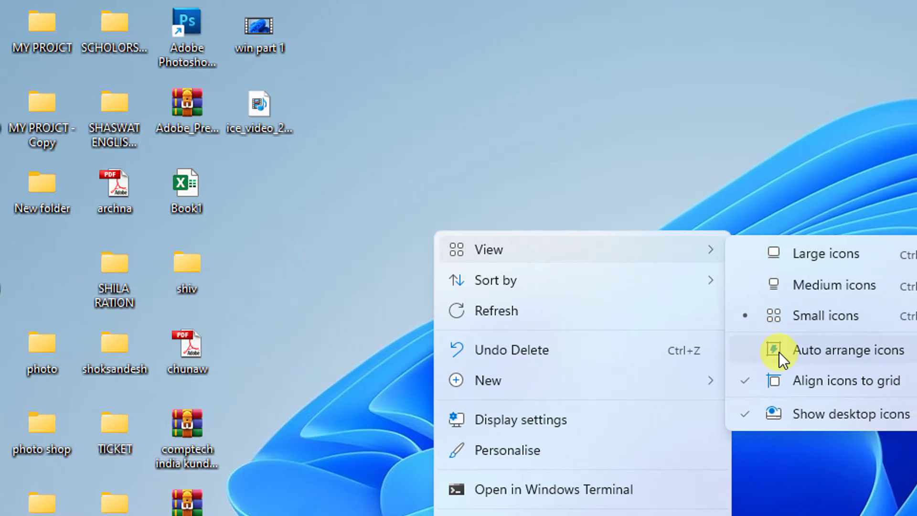
{"action": "left_click", "coordinate": [779, 351]}
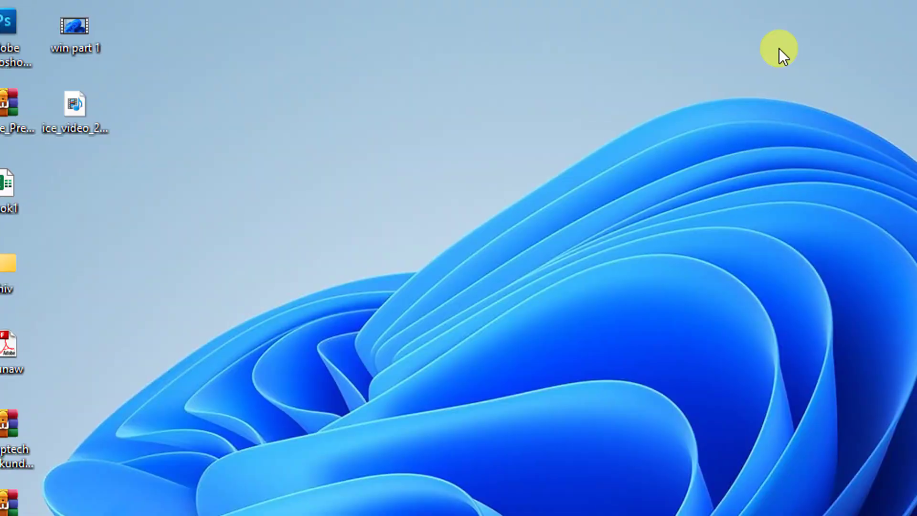
Step: Hide all desktop icons
{"action": "right_click", "coordinate": [539, 178]}
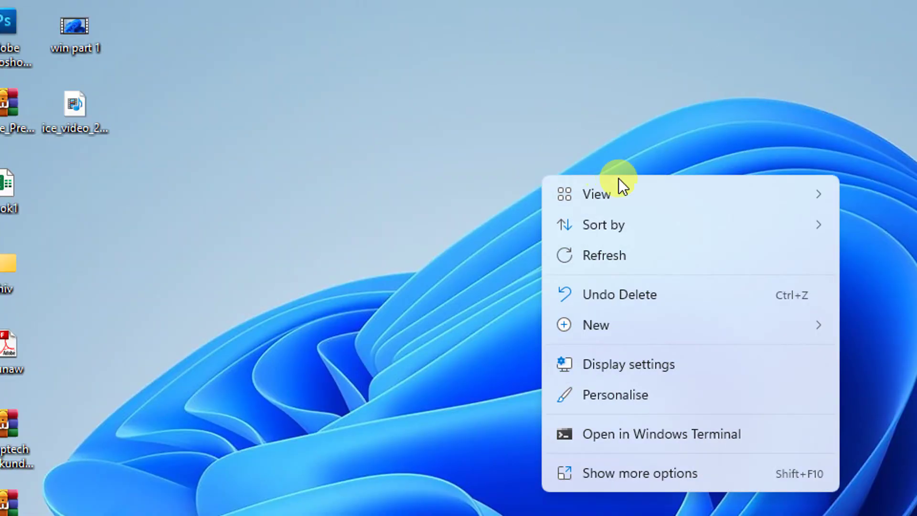
{"action": "mouse_move", "coordinate": [709, 200]}
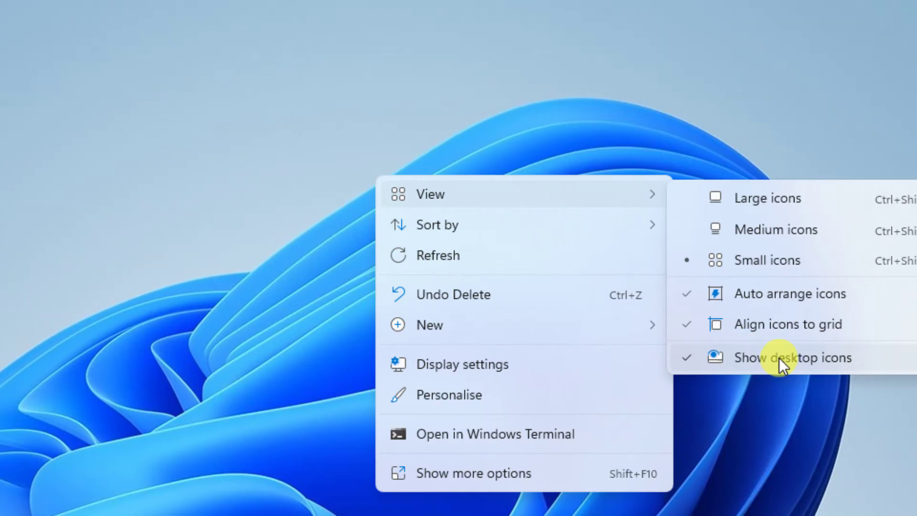
{"action": "left_click", "coordinate": [779, 358]}
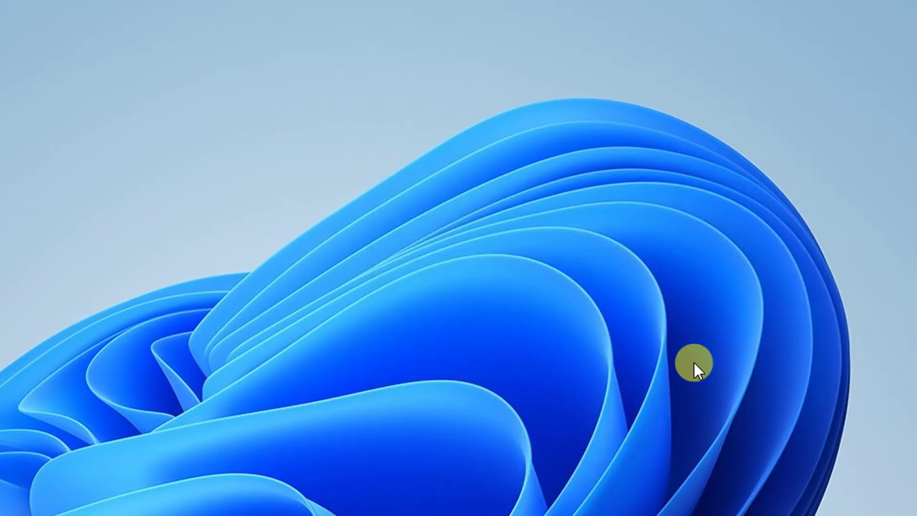
Step: Show the hidden desktop icons again
{"action": "right_click", "coordinate": [258, 277]}
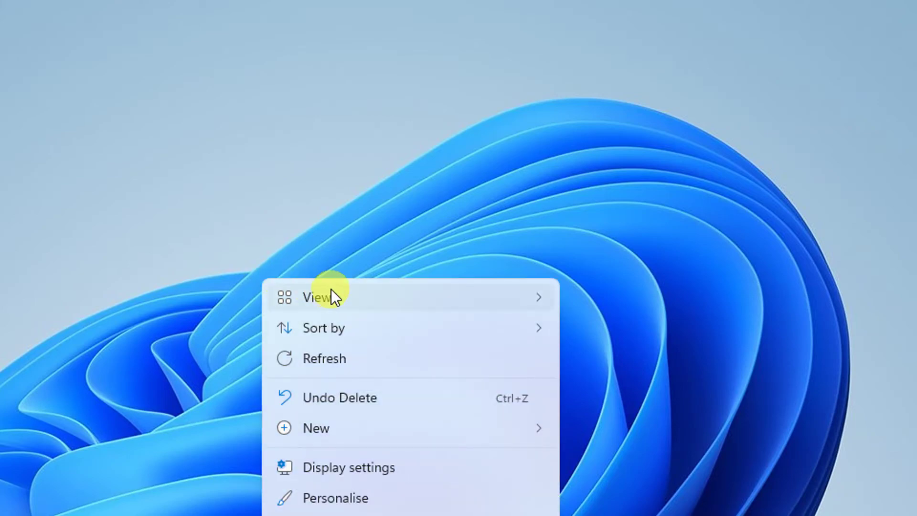
{"action": "mouse_move", "coordinate": [422, 287]}
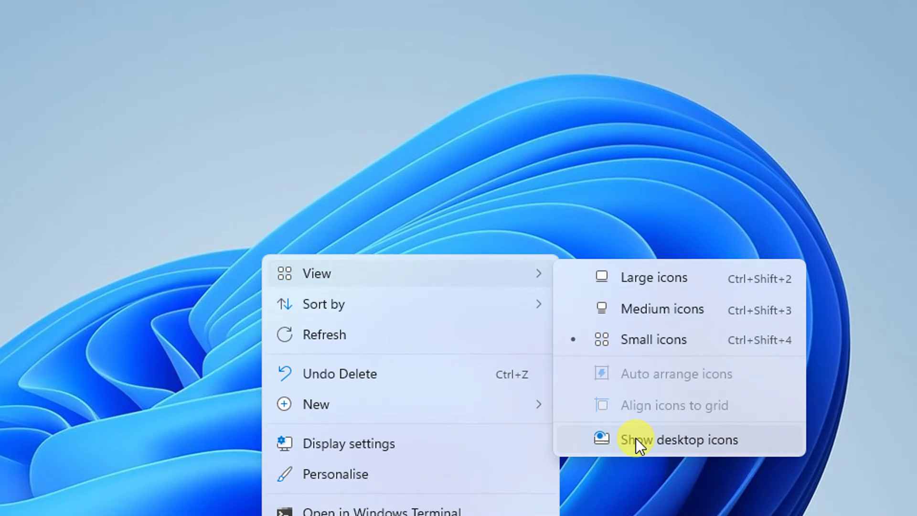
{"action": "left_click", "coordinate": [634, 439]}
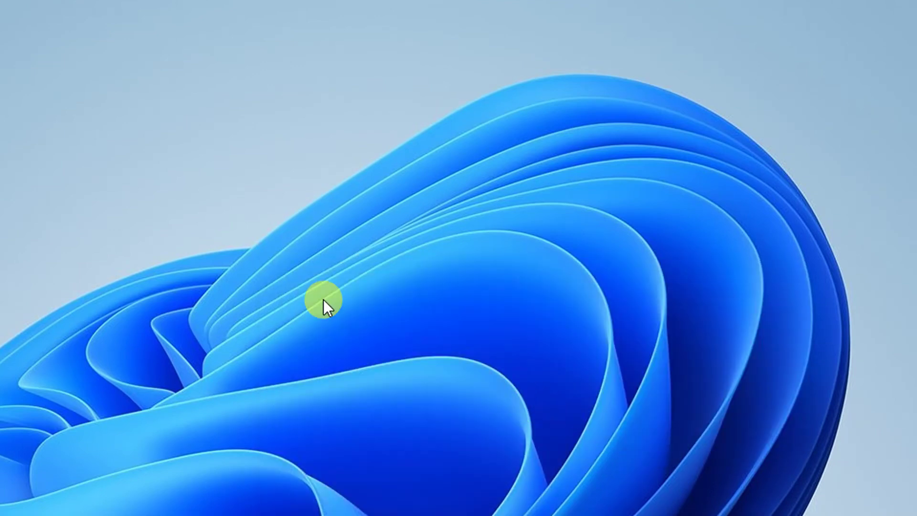
Step: Sort the desktop icons by name
{"action": "right_click", "coordinate": [169, 207]}
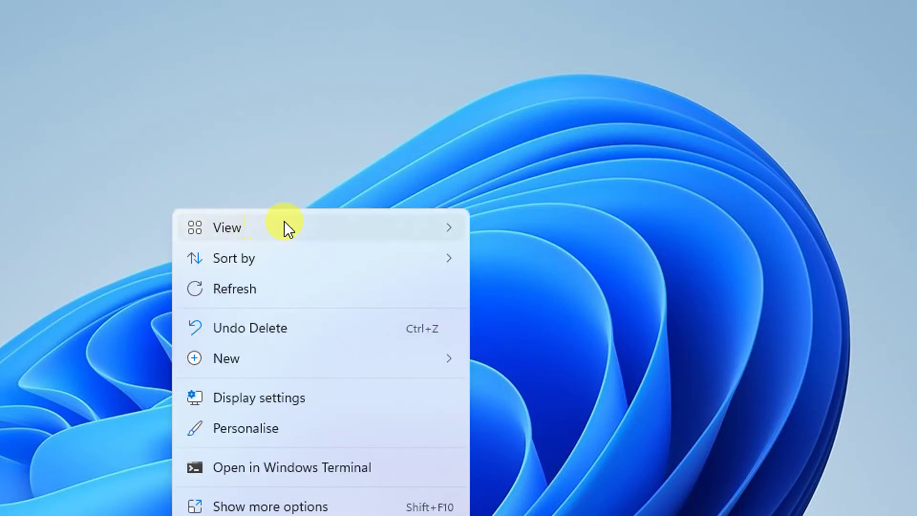
{"action": "mouse_move", "coordinate": [317, 253]}
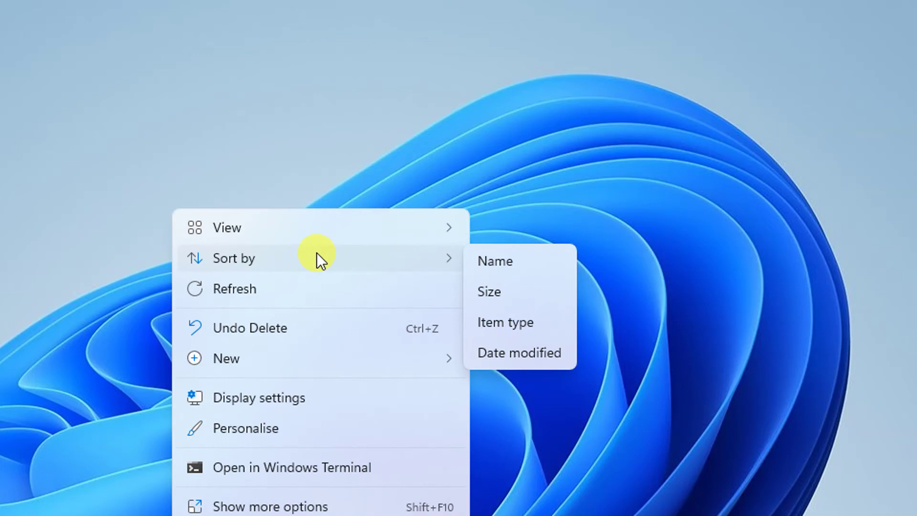
{"action": "left_click", "coordinate": [488, 261]}
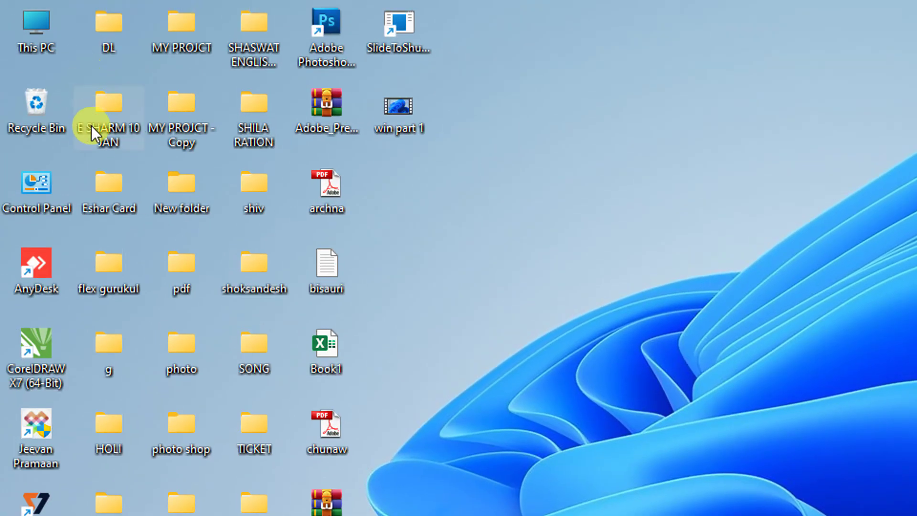
Step: Sort the desktop icons by size
{"action": "right_click", "coordinate": [488, 211]}
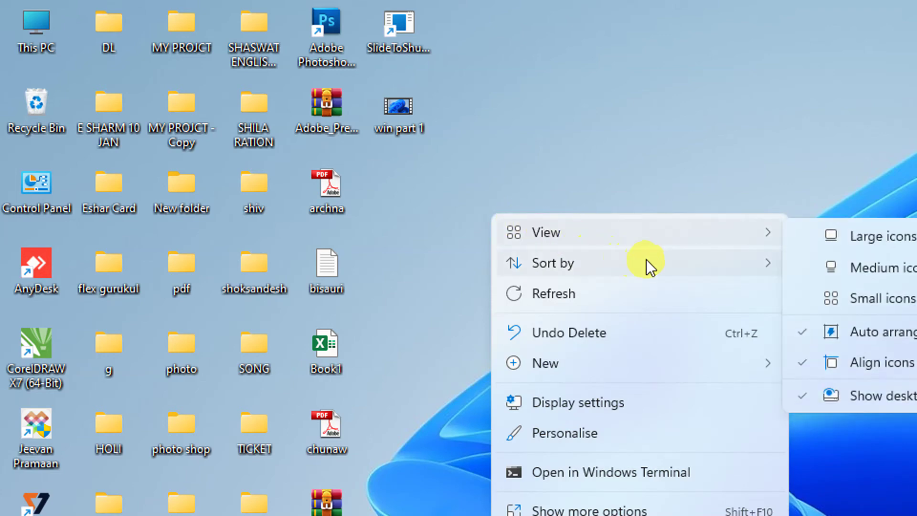
{"action": "mouse_move", "coordinate": [745, 261]}
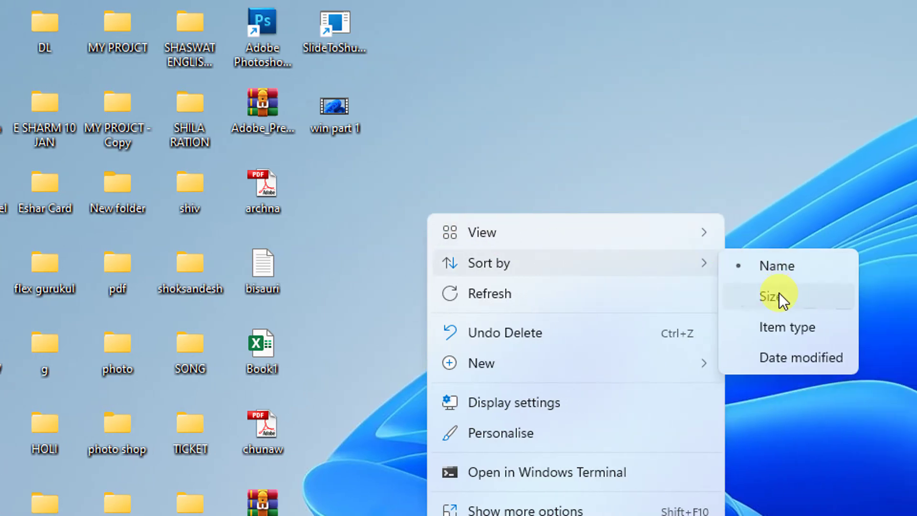
{"action": "left_click", "coordinate": [778, 295]}
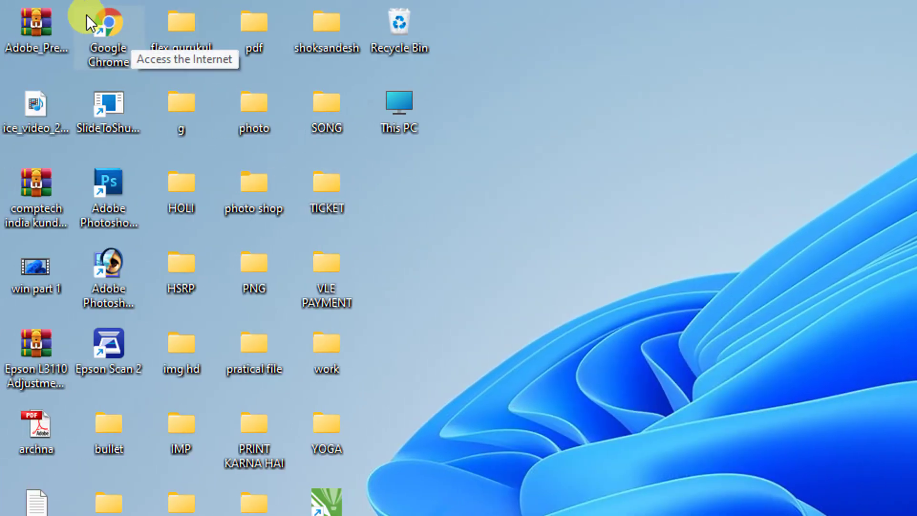
Step: Review the sorting choices for the desktop icons and refresh the desktop
{"action": "right_click", "coordinate": [547, 256]}
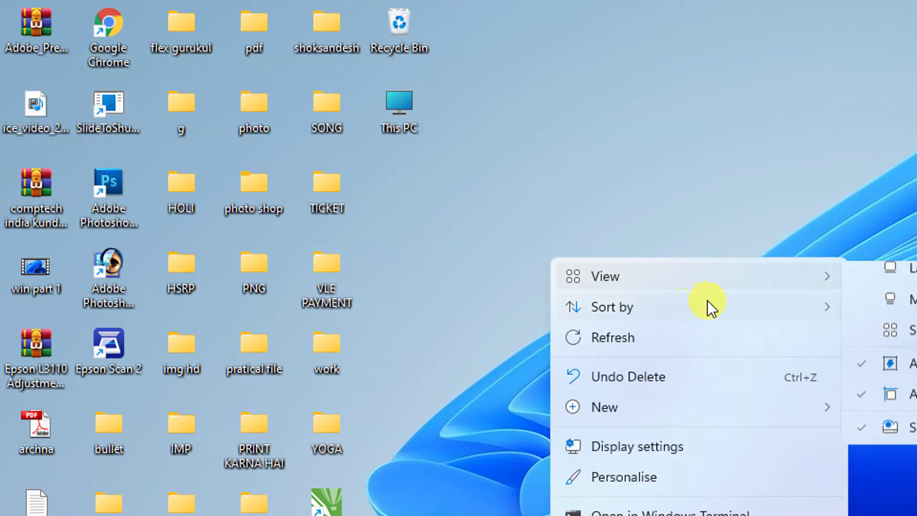
{"action": "mouse_move", "coordinate": [707, 307]}
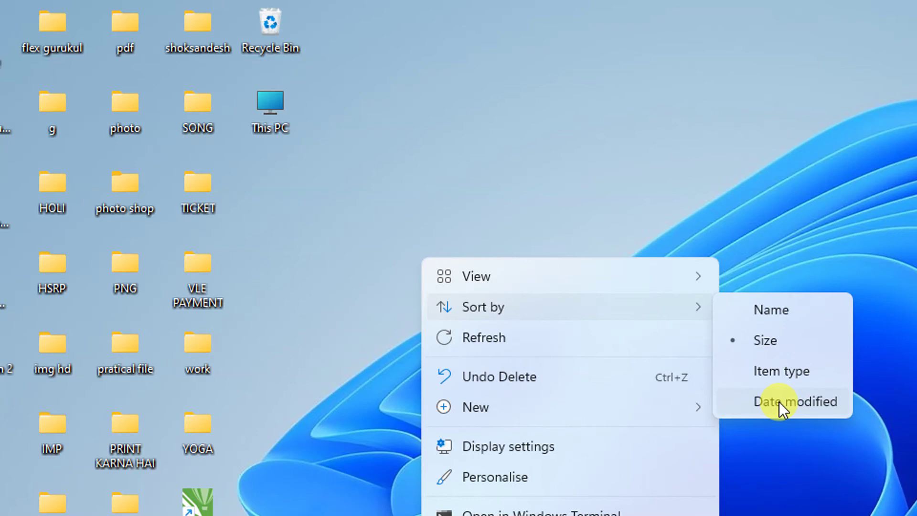
{"action": "left_click", "coordinate": [597, 340]}
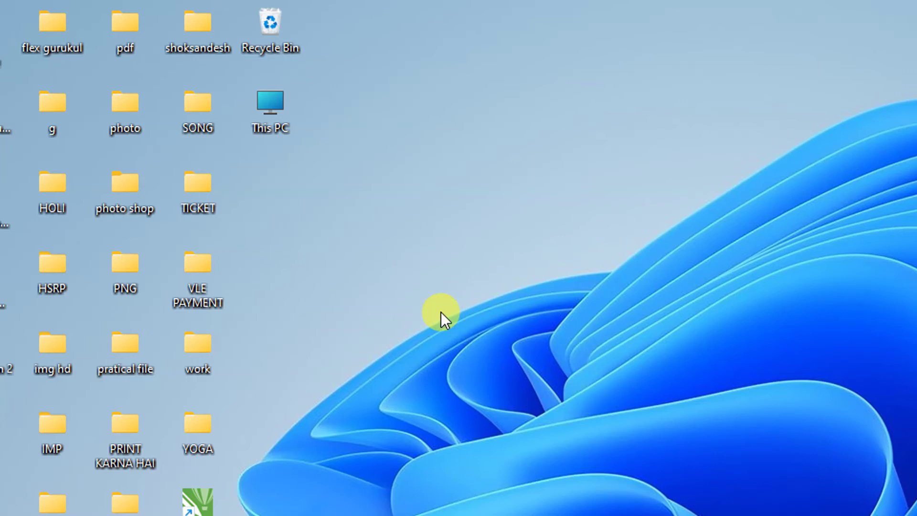
Step: Open the desktop's theme personalisation settings and apply the dark purple theme with the glowing arc
{"action": "right_click", "coordinate": [571, 366]}
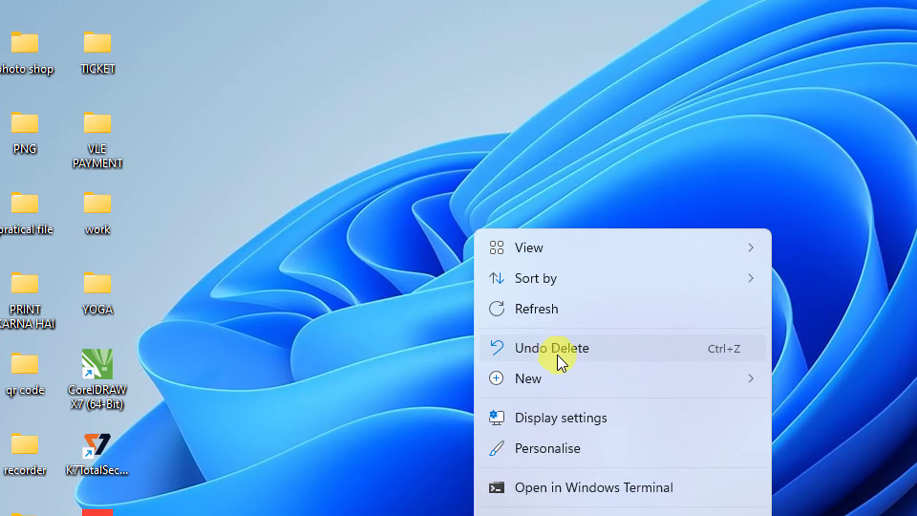
{"action": "mouse_move", "coordinate": [565, 381]}
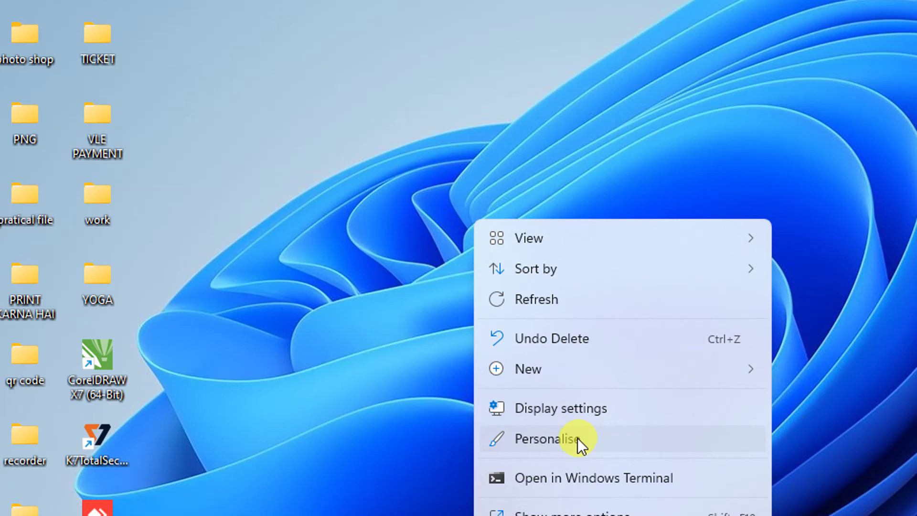
{"action": "left_click", "coordinate": [577, 437]}
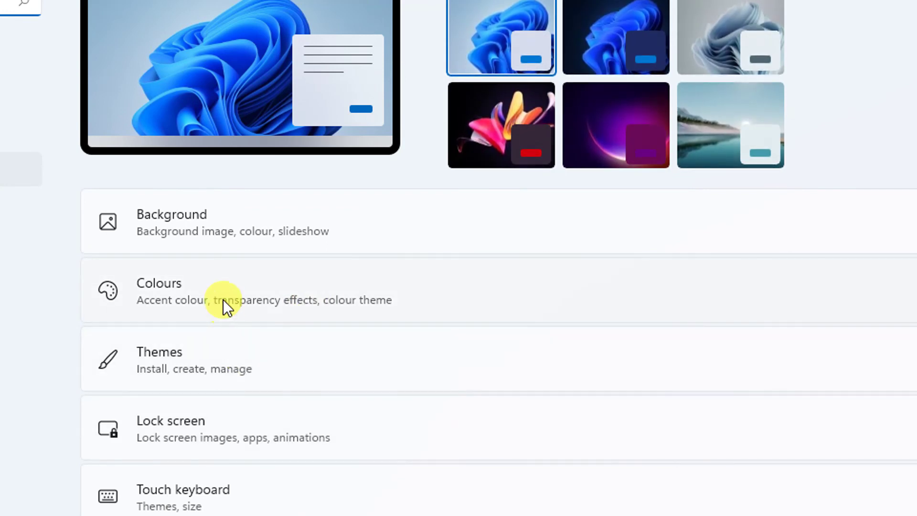
{"action": "left_click", "coordinate": [219, 365]}
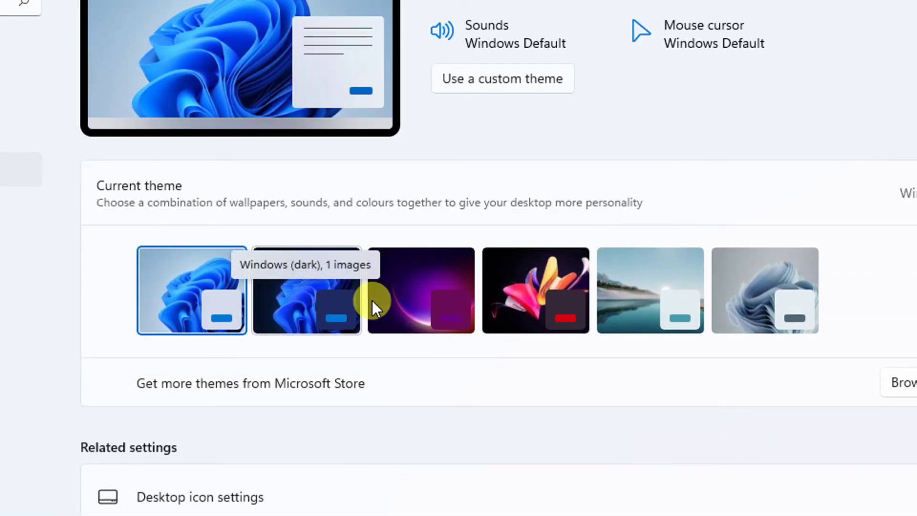
{"action": "left_click", "coordinate": [411, 296]}
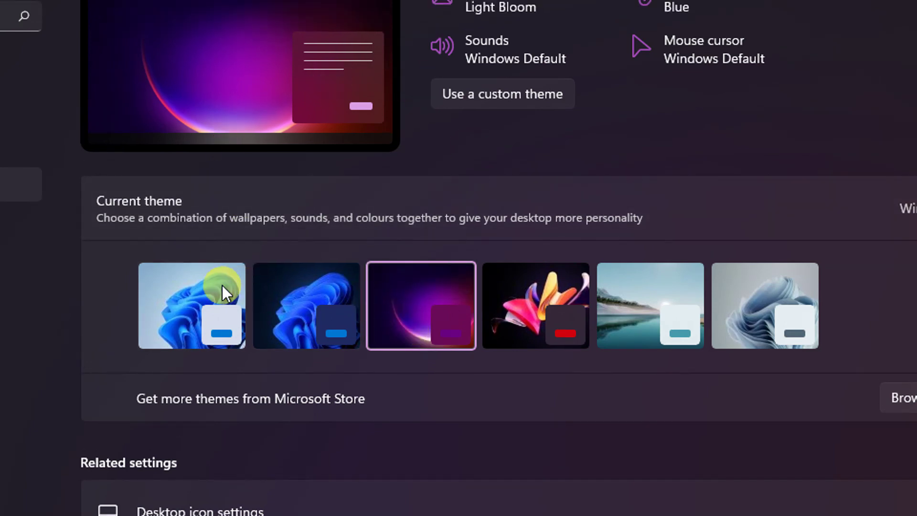
Step: Switch the theme back to Windows (light) and minimise the Settings window
{"action": "left_click", "coordinate": [194, 273]}
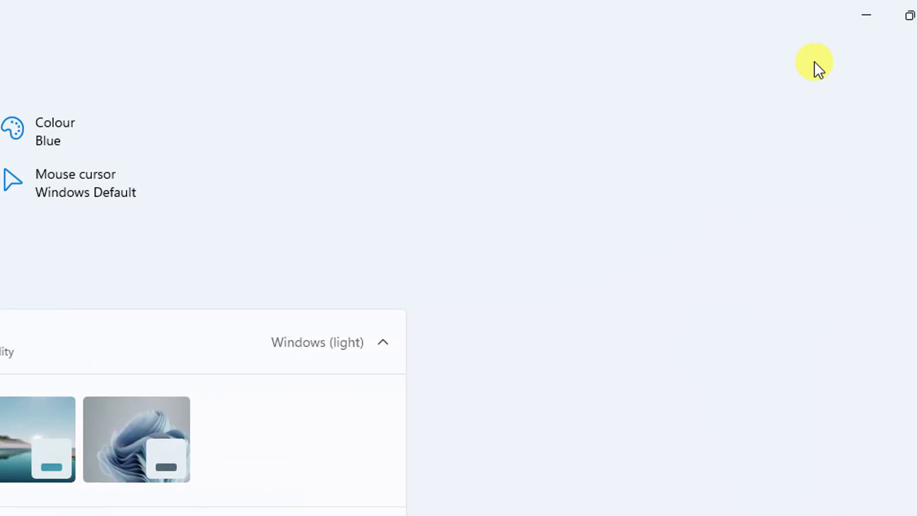
{"action": "left_click", "coordinate": [764, 61]}
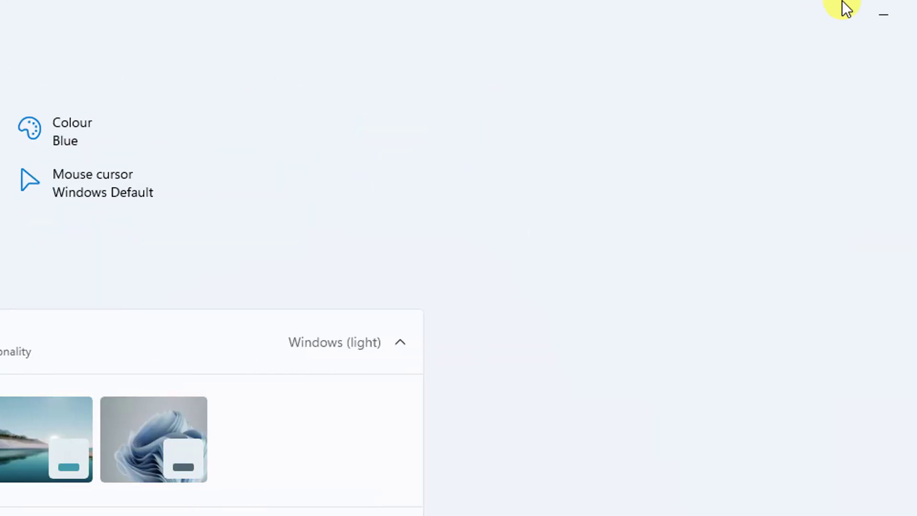
{"action": "left_click", "coordinate": [884, 15]}
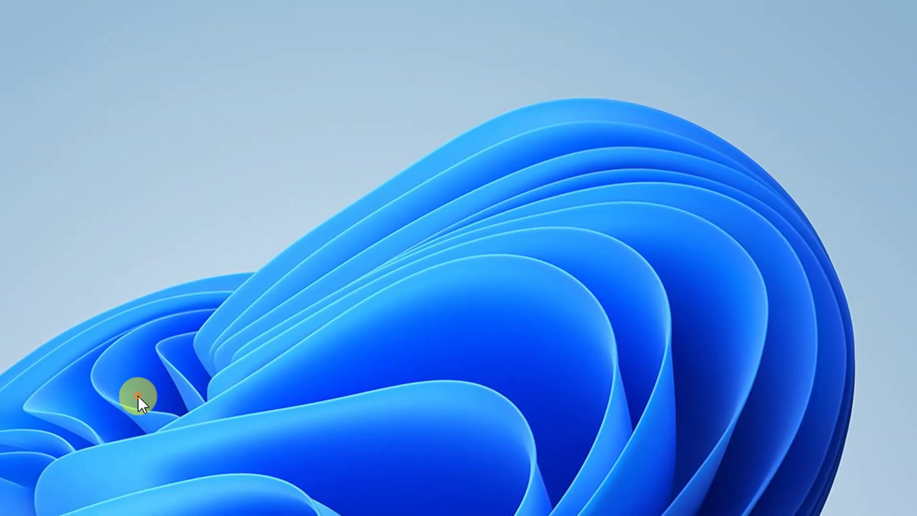
Step: Show more options for the desktop in the full classic context menu and browse its View choices
{"action": "right_click", "coordinate": [138, 396]}
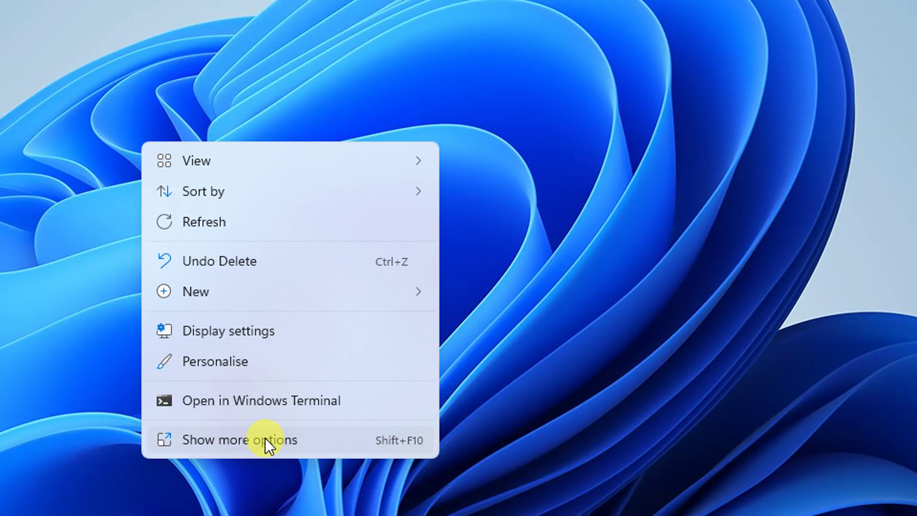
{"action": "left_click", "coordinate": [265, 438]}
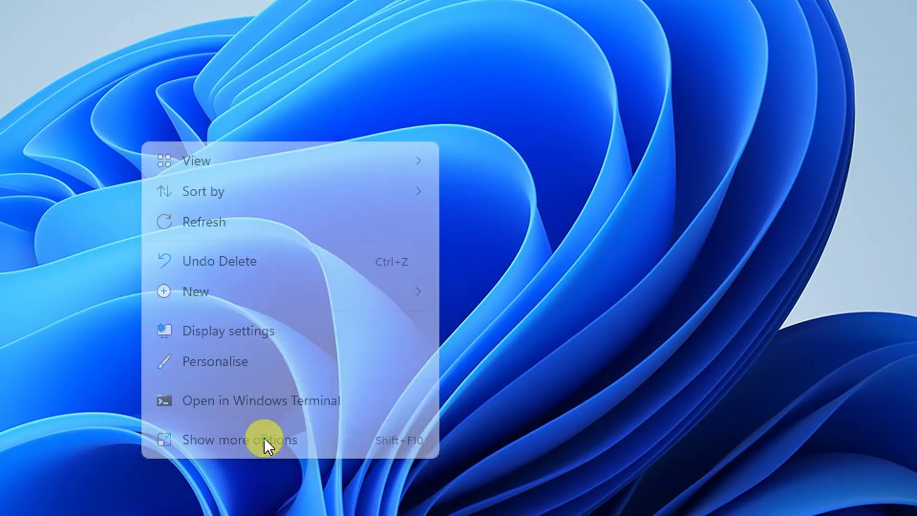
{"action": "mouse_move", "coordinate": [288, 437]}
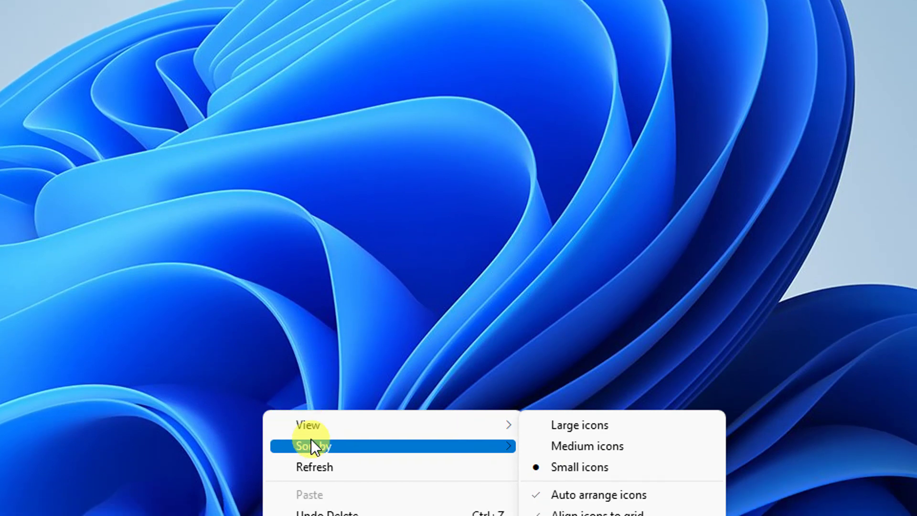
{"action": "mouse_move", "coordinate": [311, 457]}
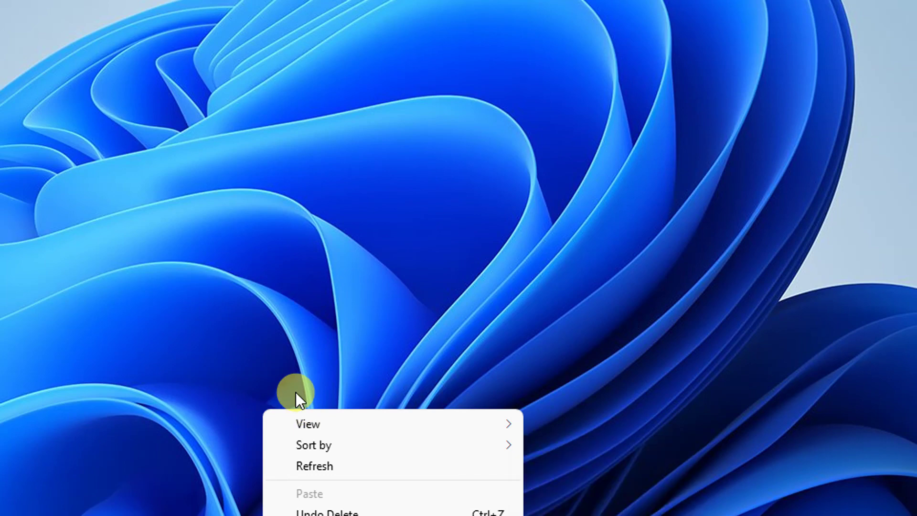